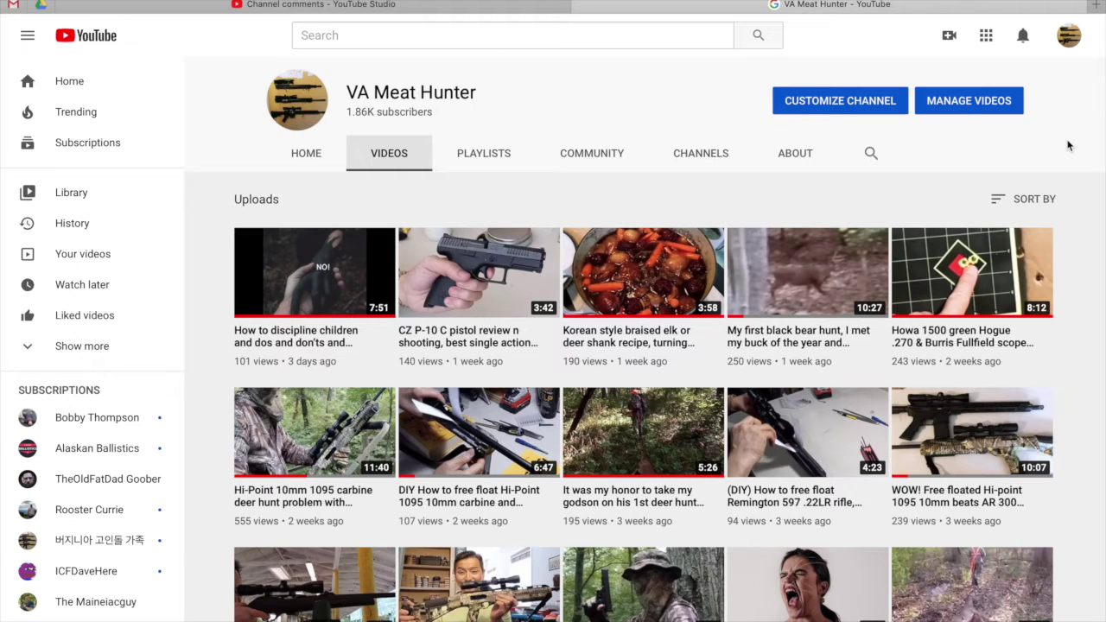
# Open the profile avatar's account dropdown from the VA Meat Hunter videos page
pyautogui.click(1071, 40)
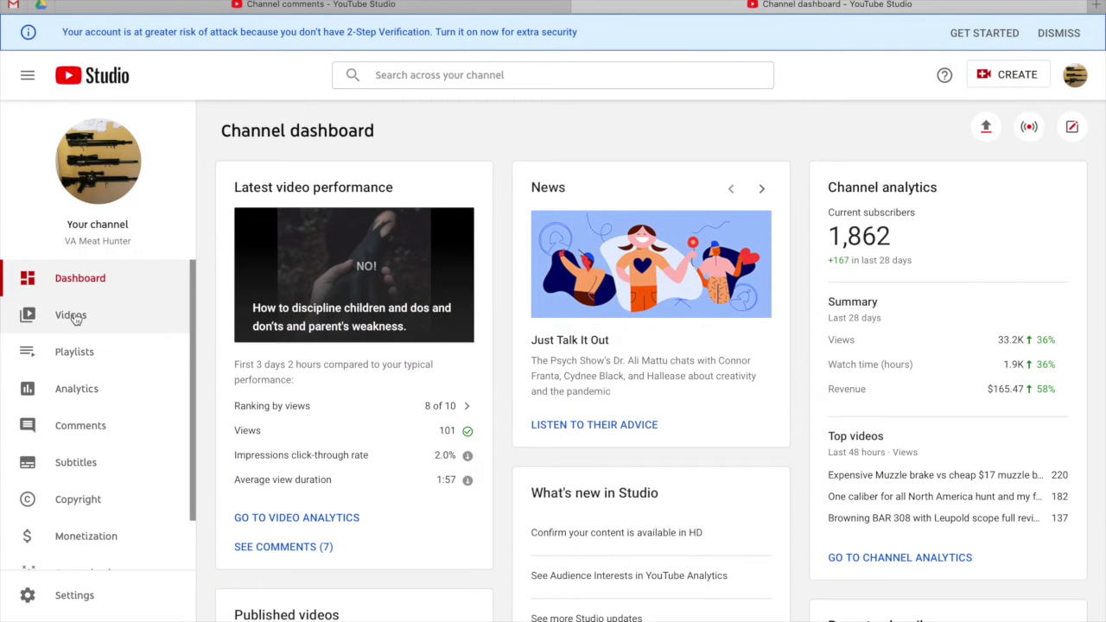
# Go to the Studio Videos list and show the Oct 7 CZ P-10 C review's options menu
pyautogui.click(76, 319)
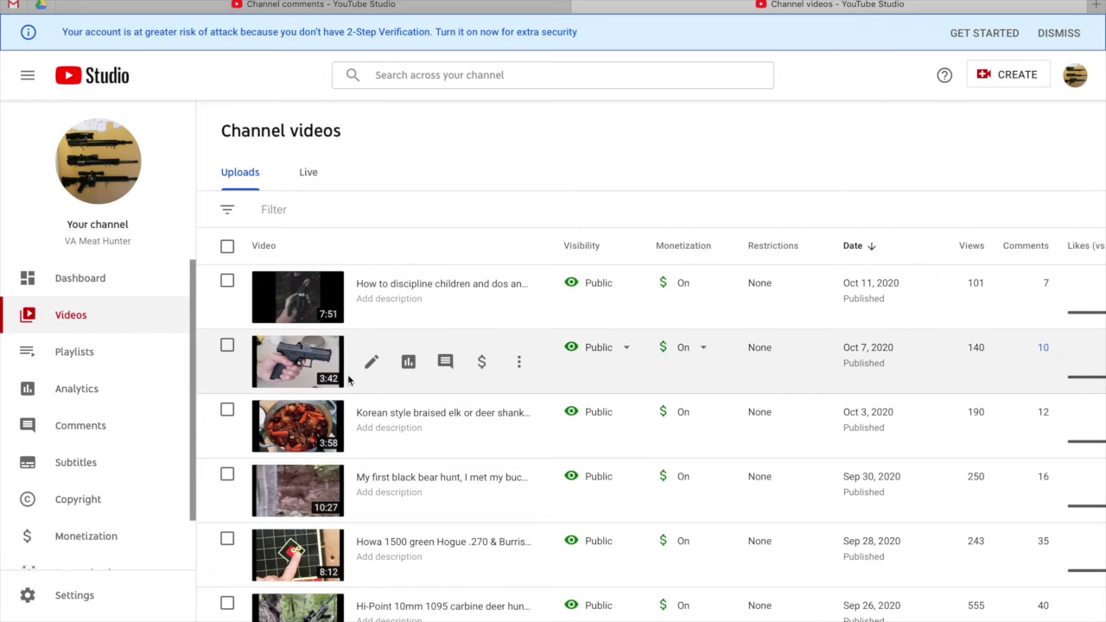
pyautogui.click(520, 365)
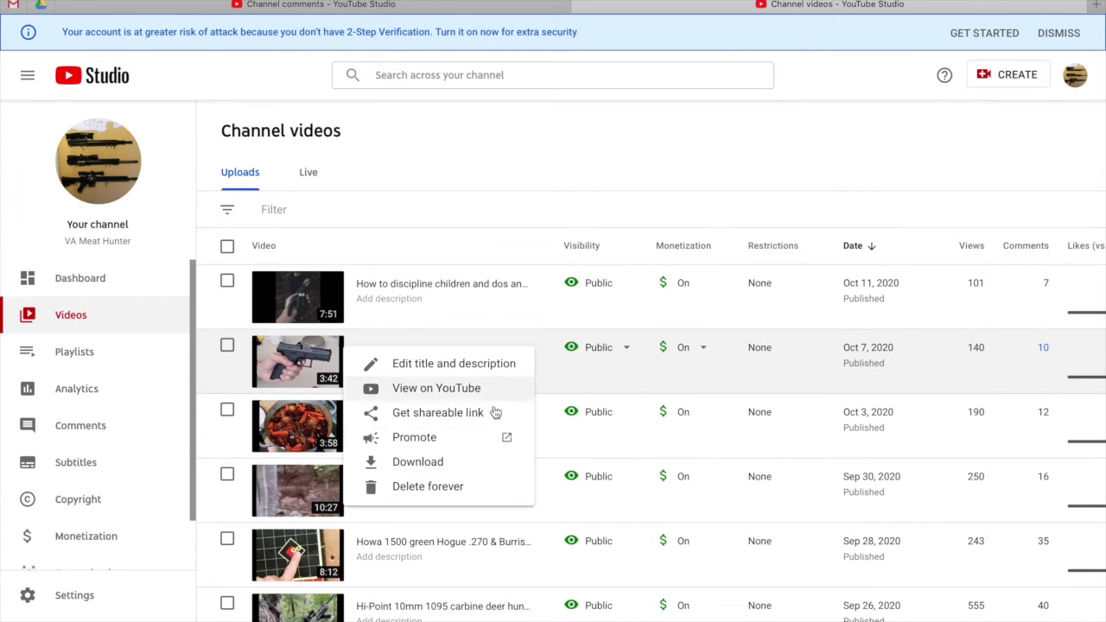
# Open the Oct 7 video's Download link, then right-click Download in its reopened options menu
pyautogui.click(418, 462)
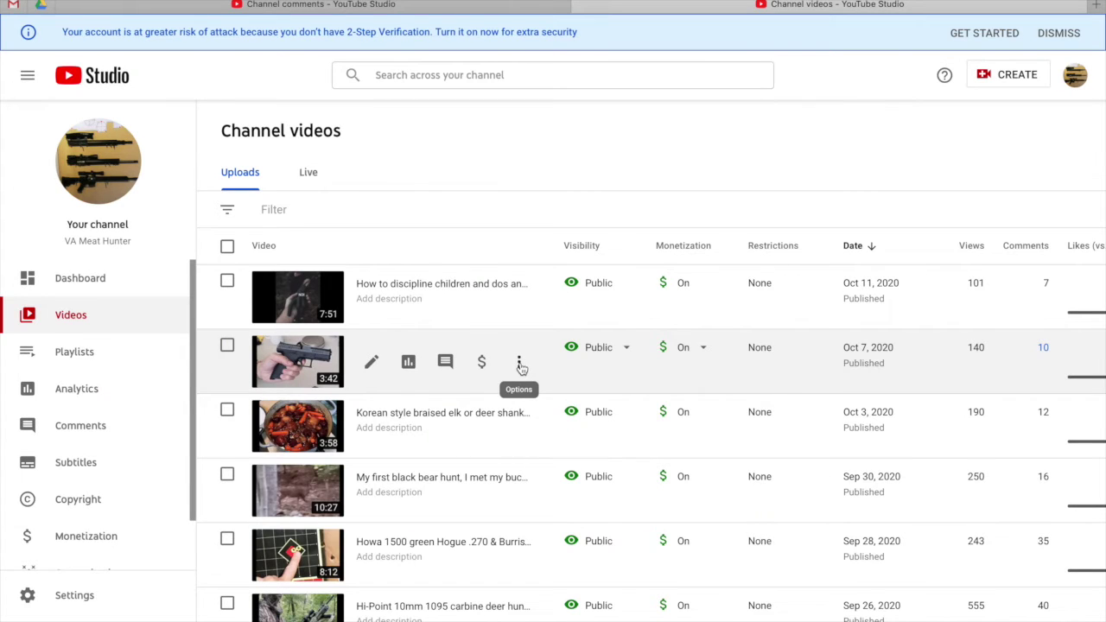
pyautogui.click(519, 363)
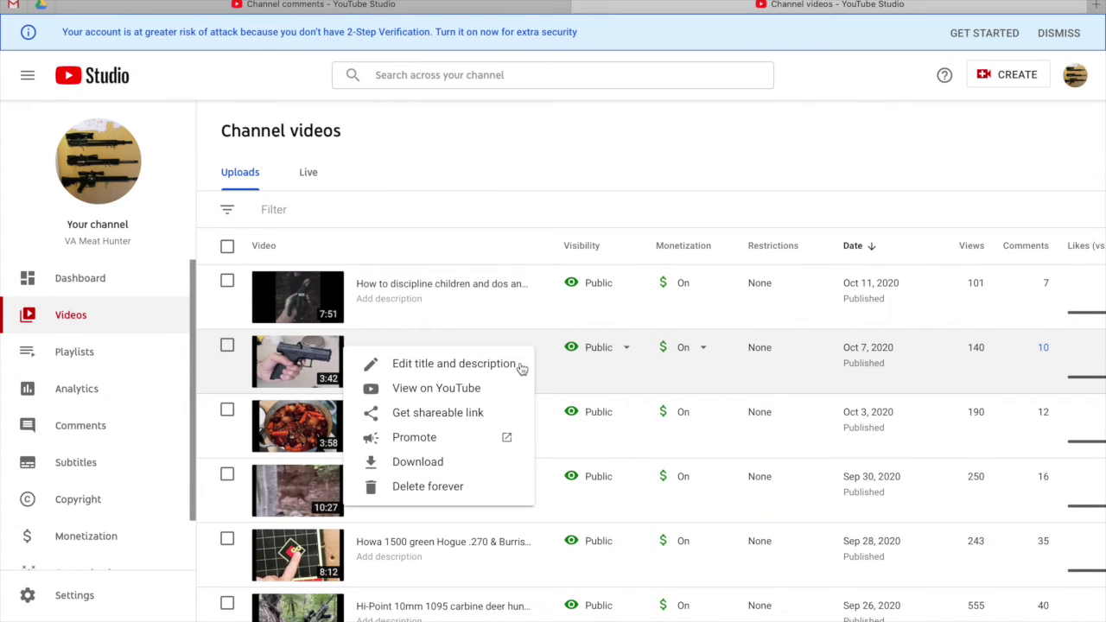
pyautogui.rightClick(432, 467)
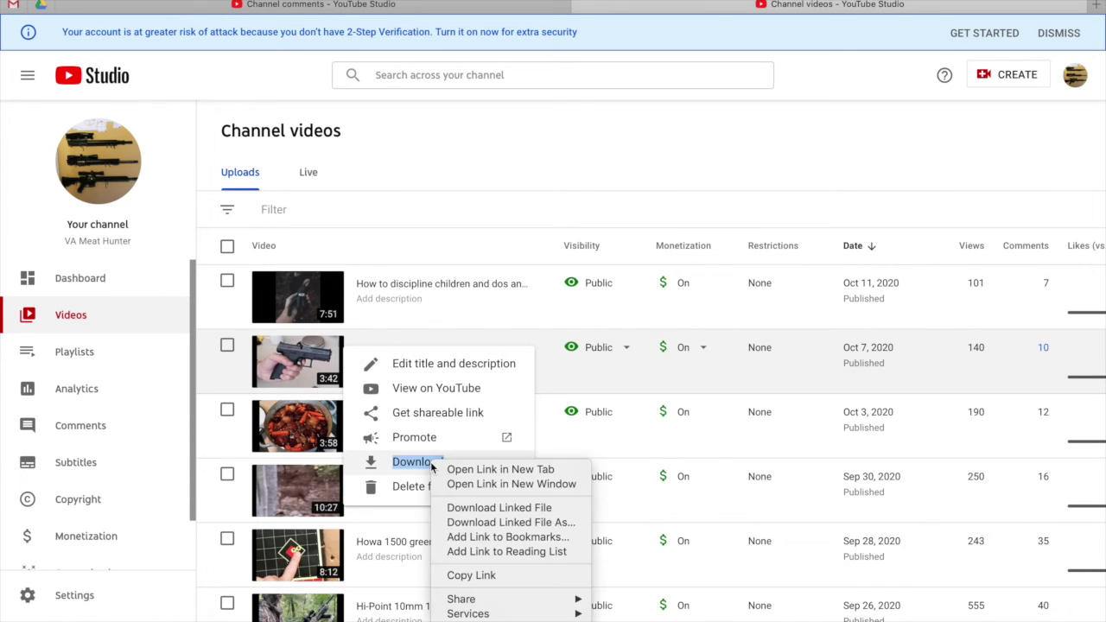
# Choose Download Linked File to save the Oct 7 pistol review video
pyautogui.click(475, 511)
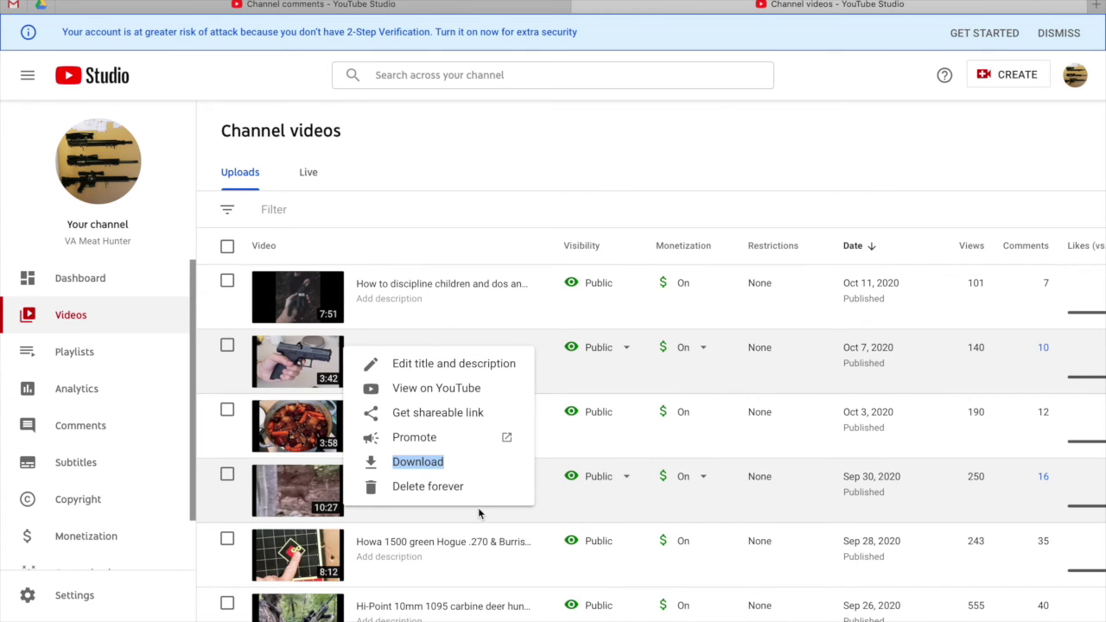